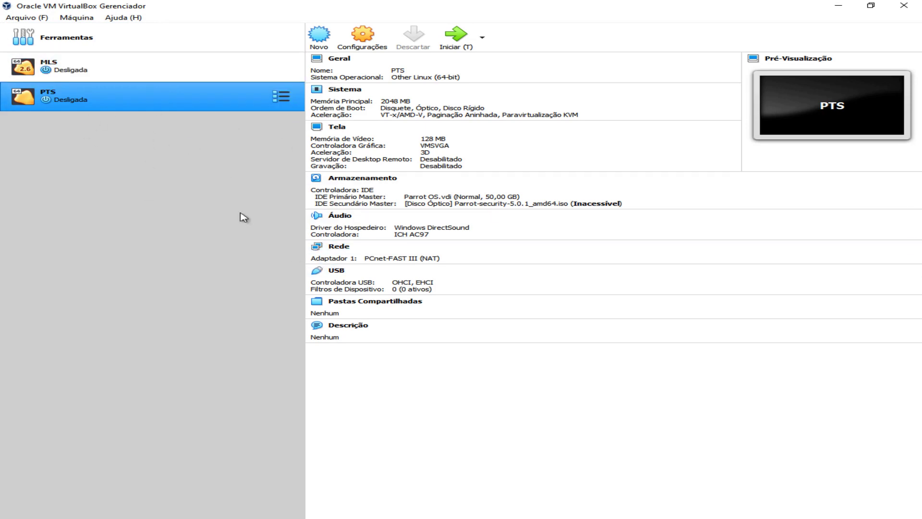
- Examine the list of interface languages offered in the global preferences
left_click(122, 39)
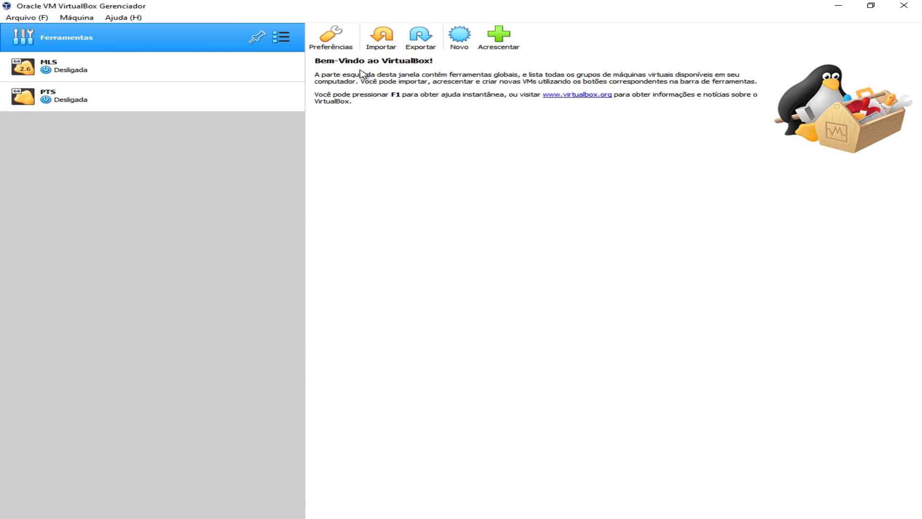
left_click(327, 42)
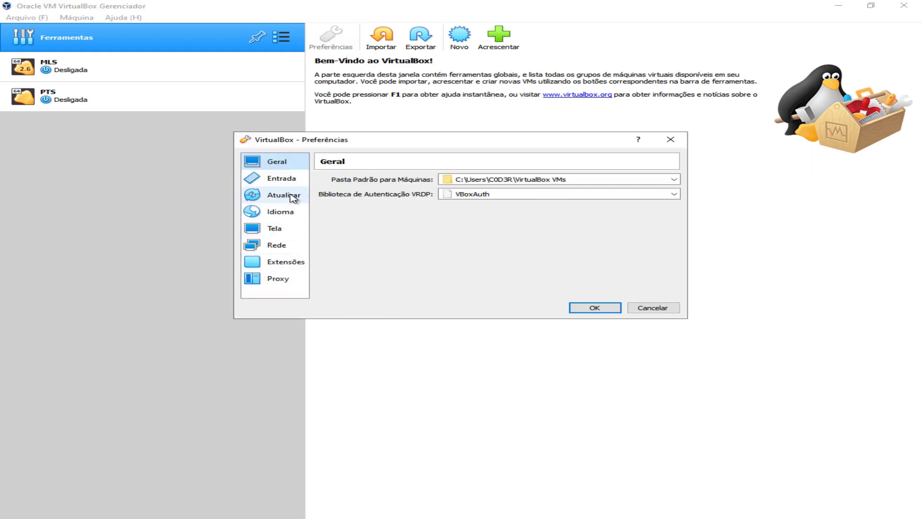
left_click(287, 215)
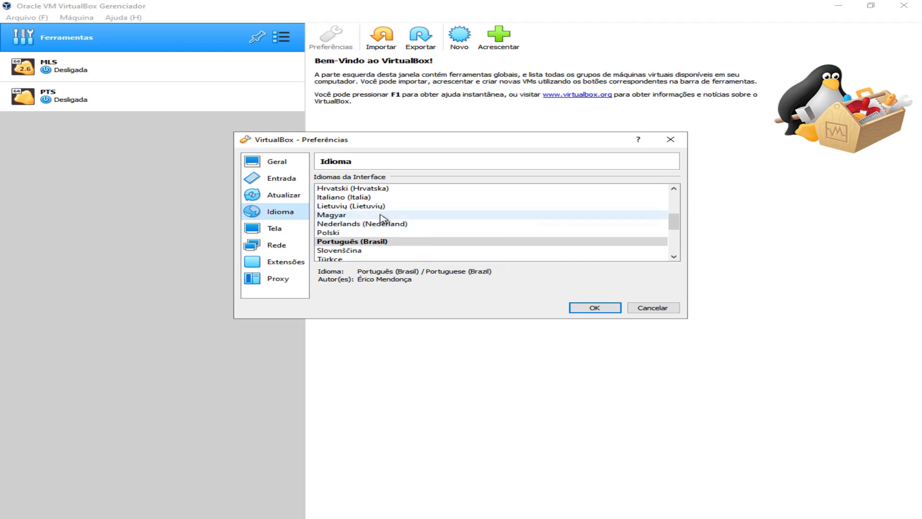
scroll(380, 215, "up", 3)
scroll(379, 214, "down", 8)
scroll(388, 226, "up", 8)
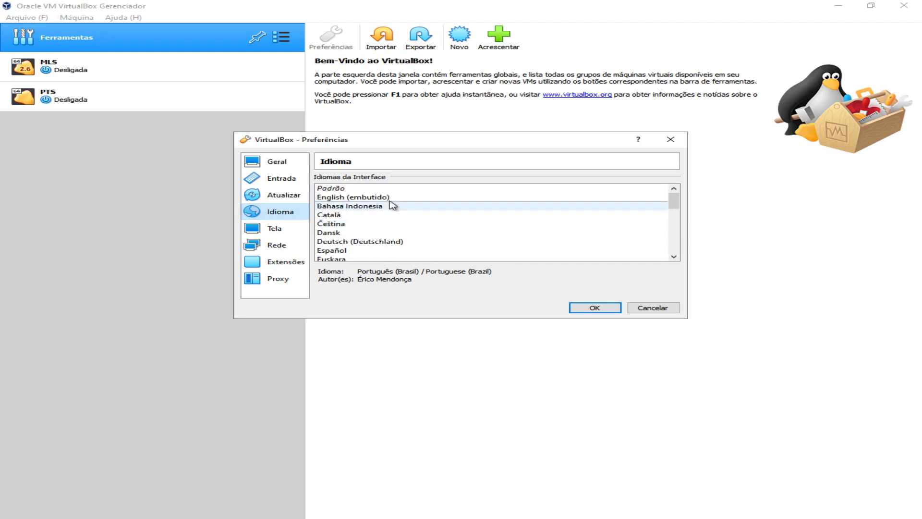
scroll(392, 221, "down", 2)
scroll(393, 228, "up", 2)
scroll(389, 221, "down", 6)
scroll(388, 219, "up", 6)
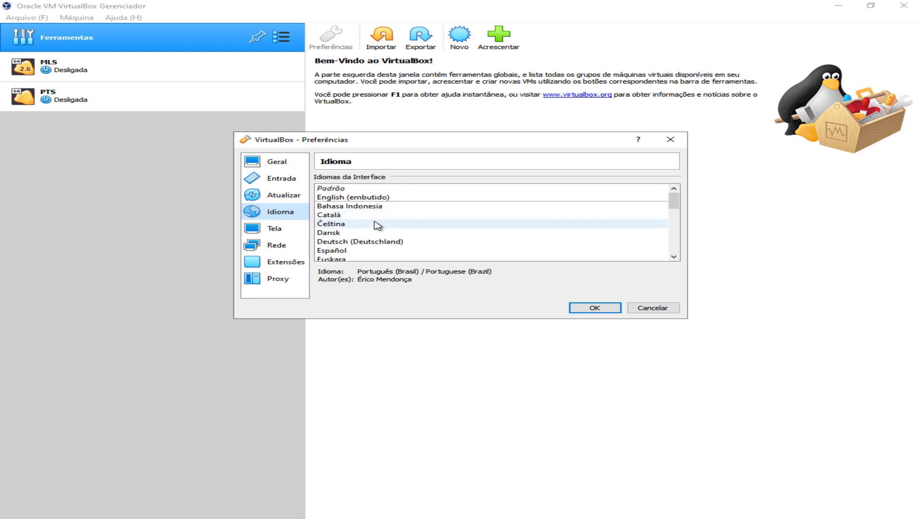
scroll(391, 219, "down", 5)
scroll(395, 216, "down", 3)
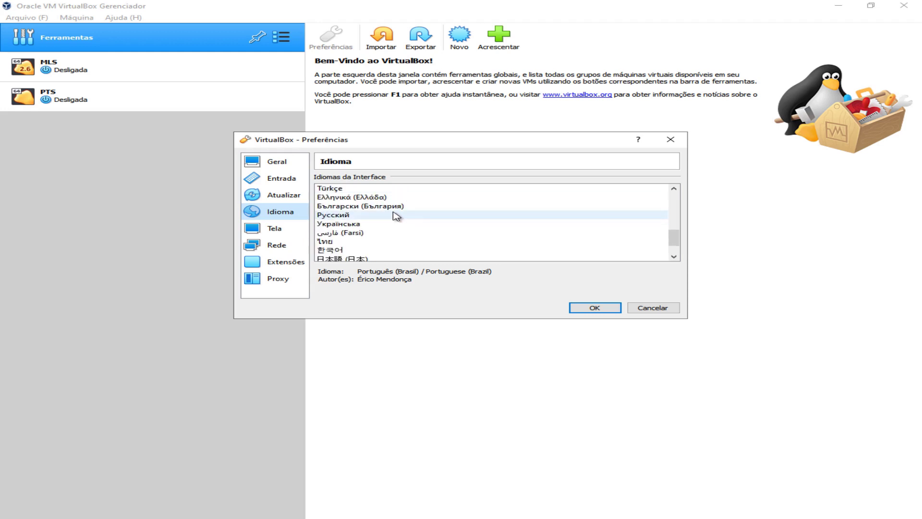
scroll(394, 216, "up", 5)
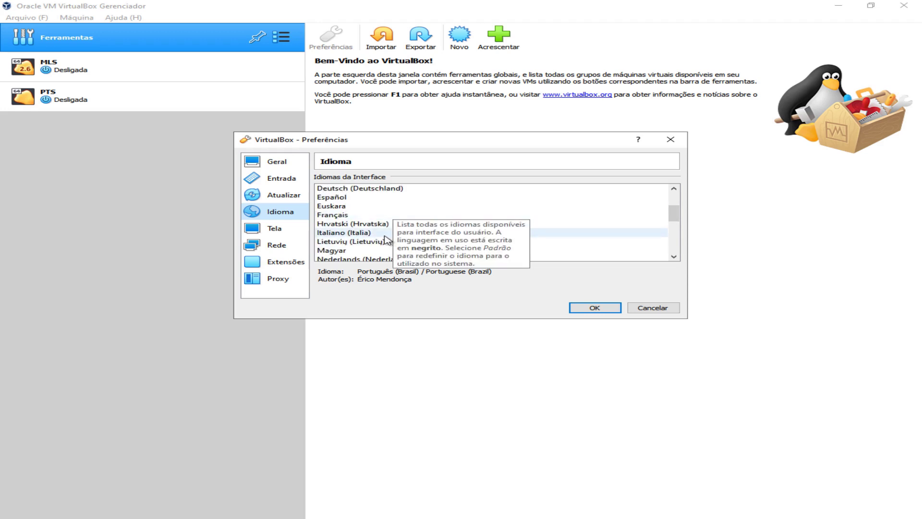
scroll(382, 237, "up", 2)
scroll(383, 221, "down", 3)
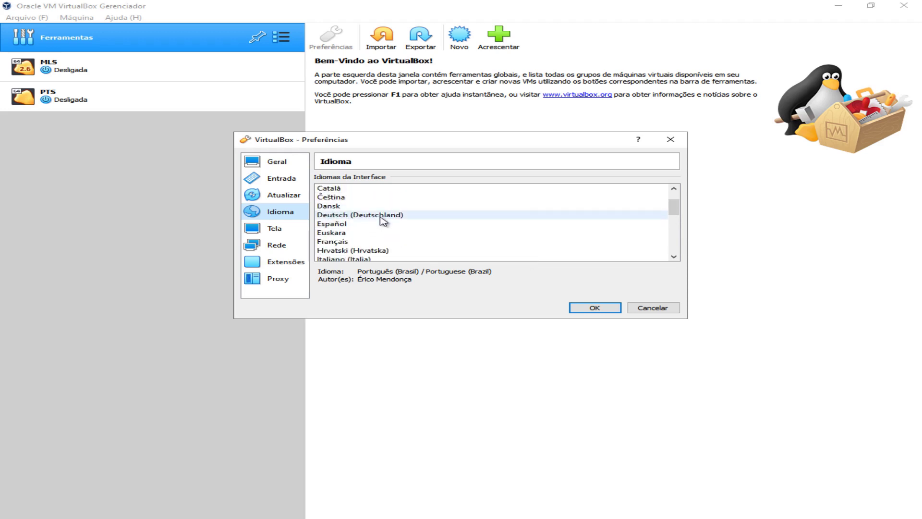
scroll(377, 216, "up", 2)
scroll(376, 214, "down", 2)
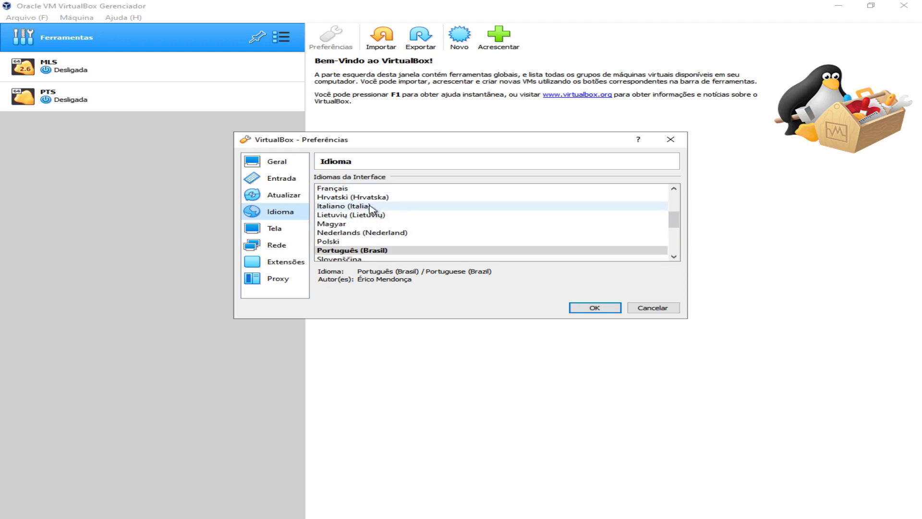
scroll(379, 208, "up", 3)
scroll(370, 211, "down", 1)
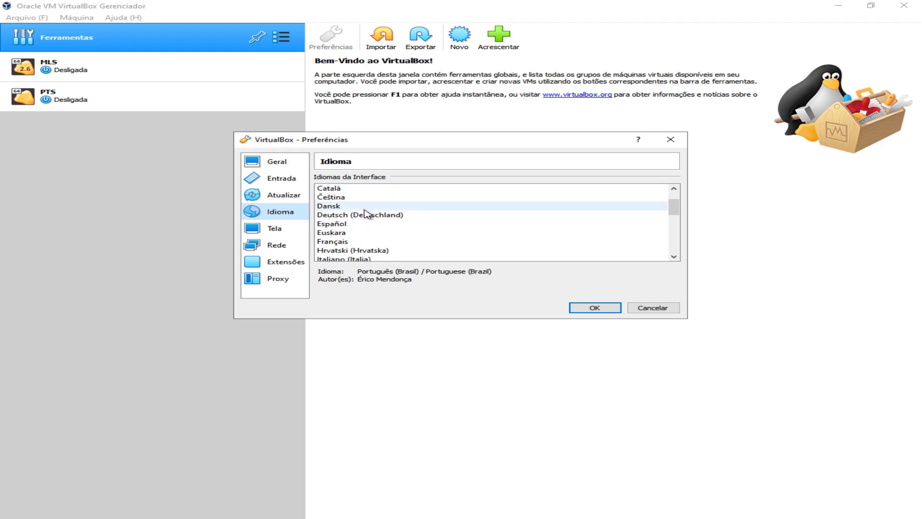
scroll(357, 226, "down", 1)
scroll(356, 227, "down", 5)
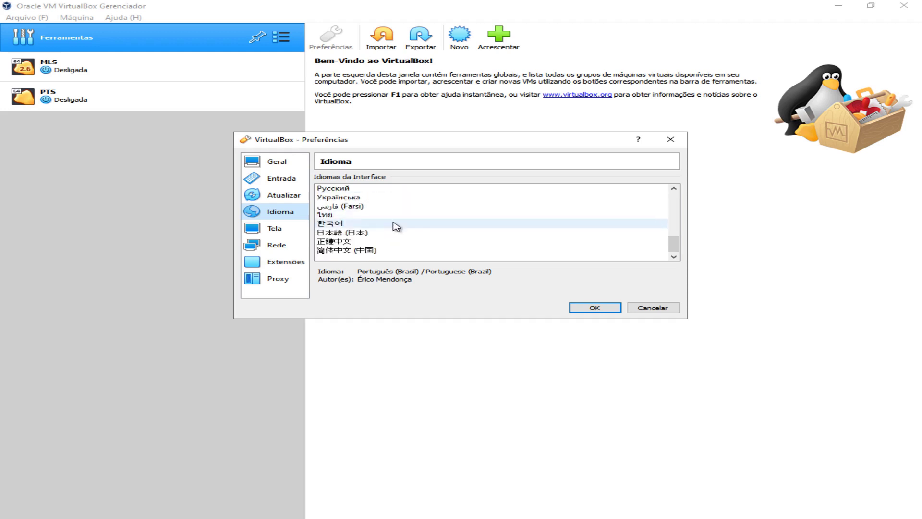
scroll(390, 248, "up", 2)
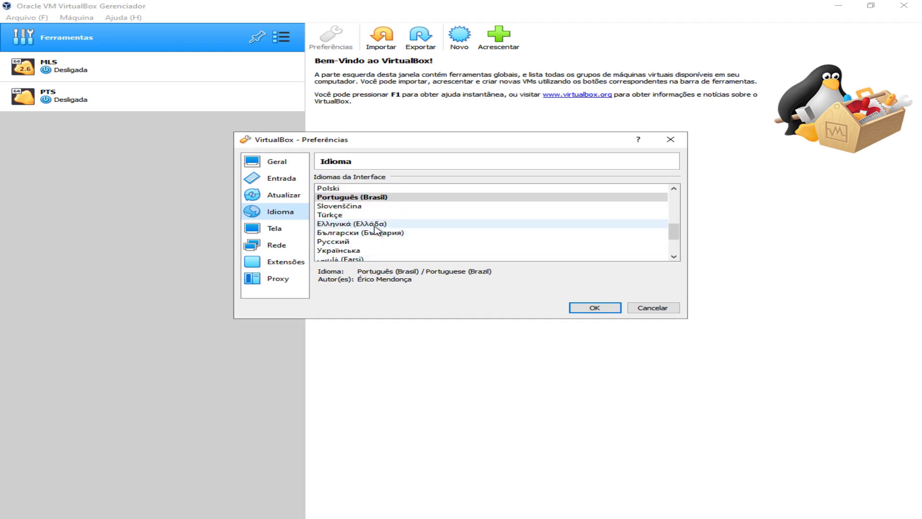
scroll(416, 228, "up", 1)
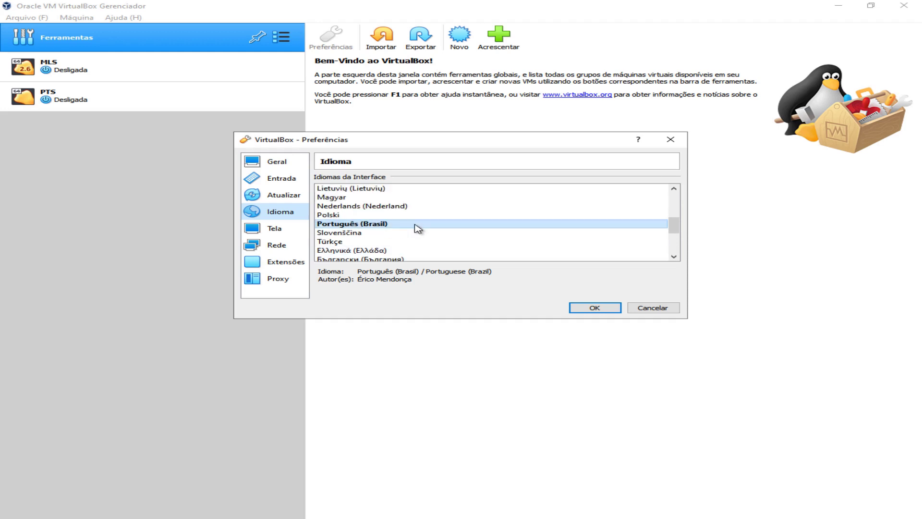
- Change the interface language to English (embutido) and apply the preferences
scroll(384, 225, "up", 1)
left_click(363, 206)
scroll(386, 218, "up", 1)
left_click(353, 215)
scroll(353, 216, "up", 1)
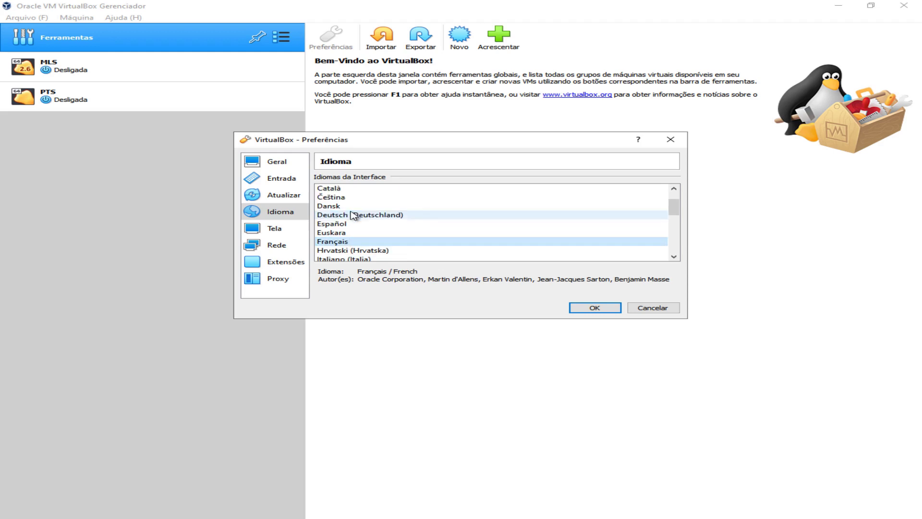
left_click(354, 224)
scroll(362, 219, "up", 1)
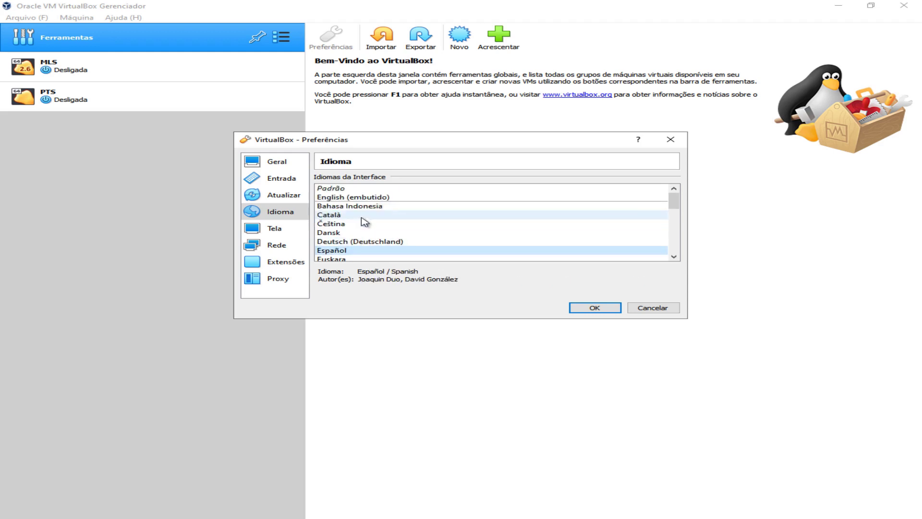
left_click(359, 197)
left_click(593, 308)
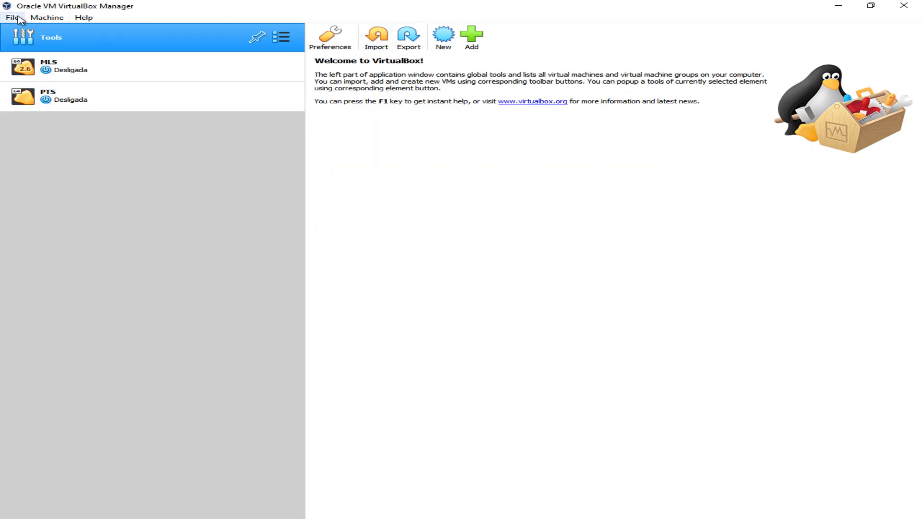
- Set the interface language back to Português (Brasil) in the global preferences and apply it
left_click(339, 36)
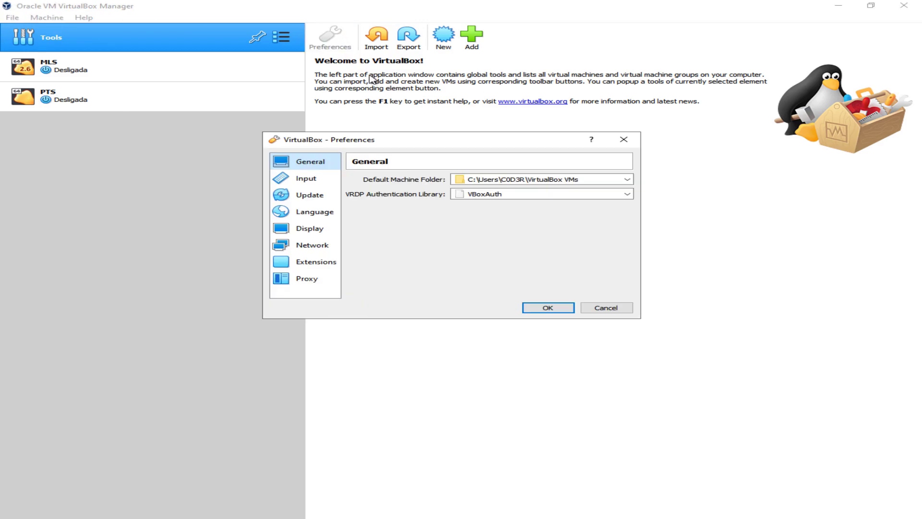
left_click(313, 215)
scroll(417, 212, "down", 7)
left_click(423, 197)
left_click(547, 308)
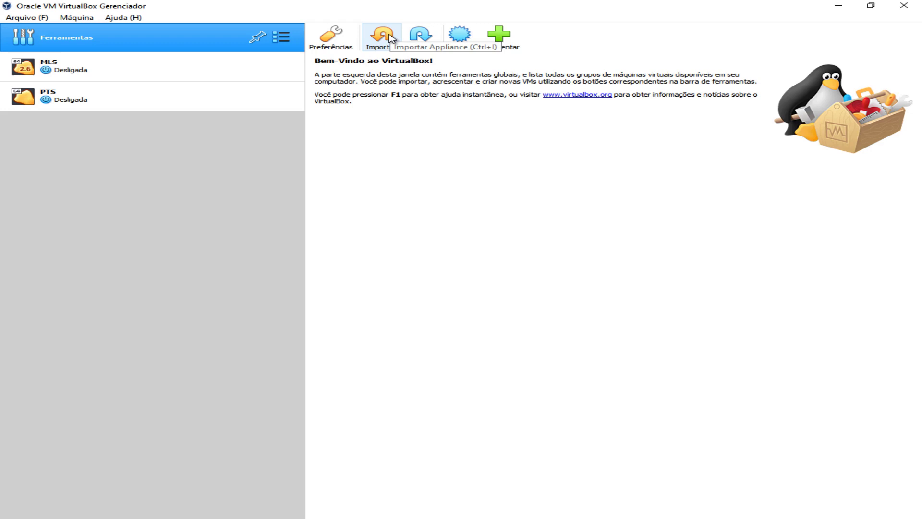
left_click(154, 103)
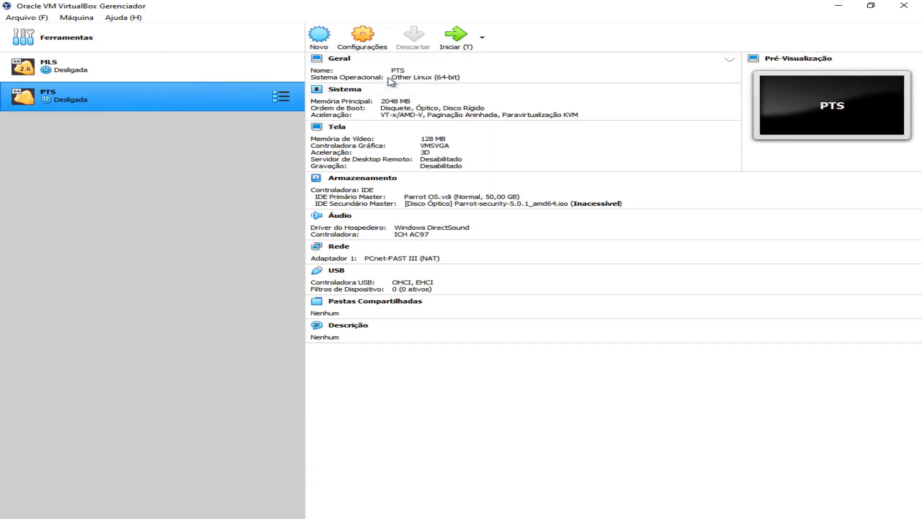
left_click(113, 49)
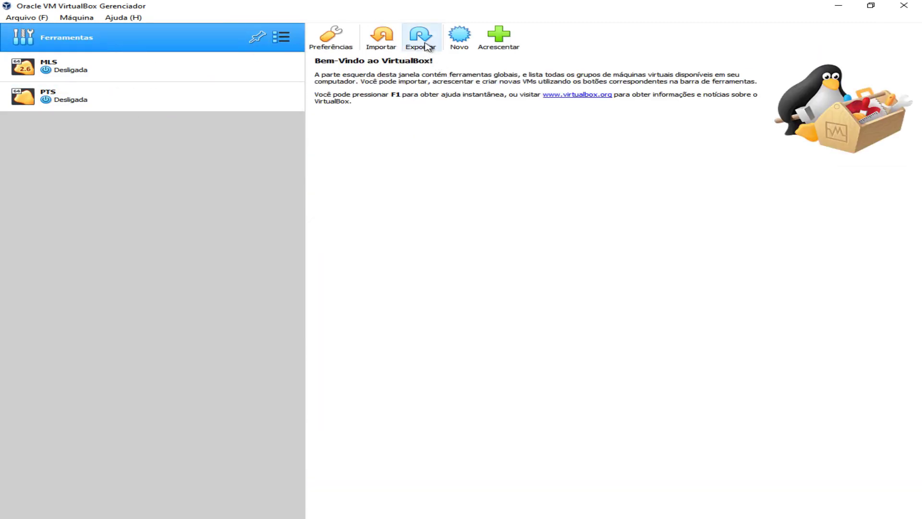
left_click(421, 38)
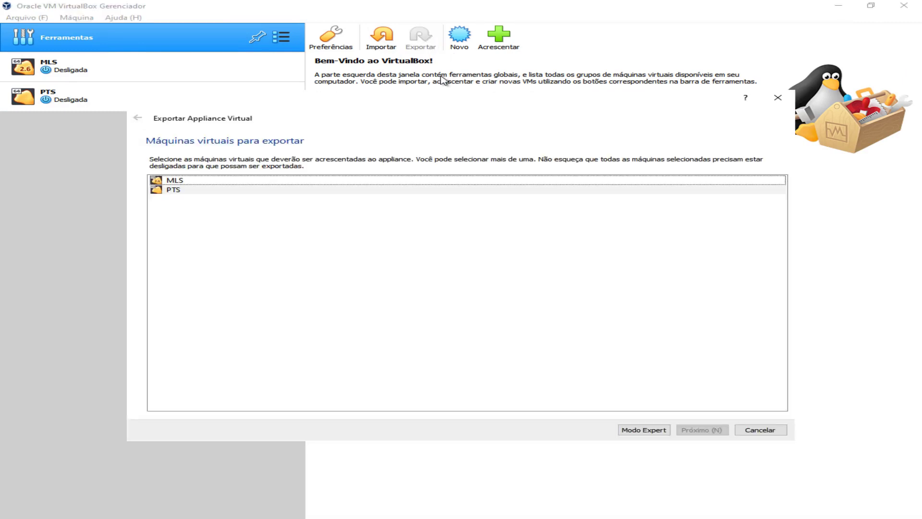
left_click(158, 166)
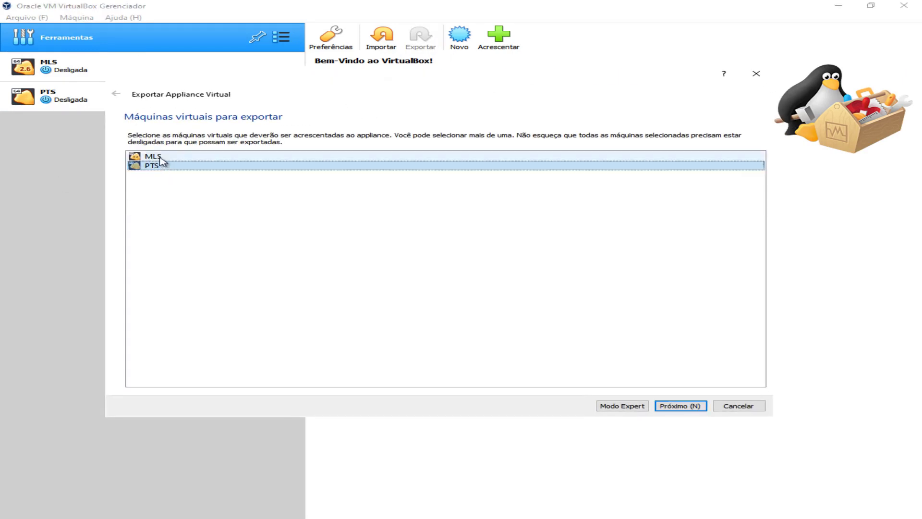
left_click(160, 158)
left_click(161, 165)
left_click(161, 158)
left_click(171, 167)
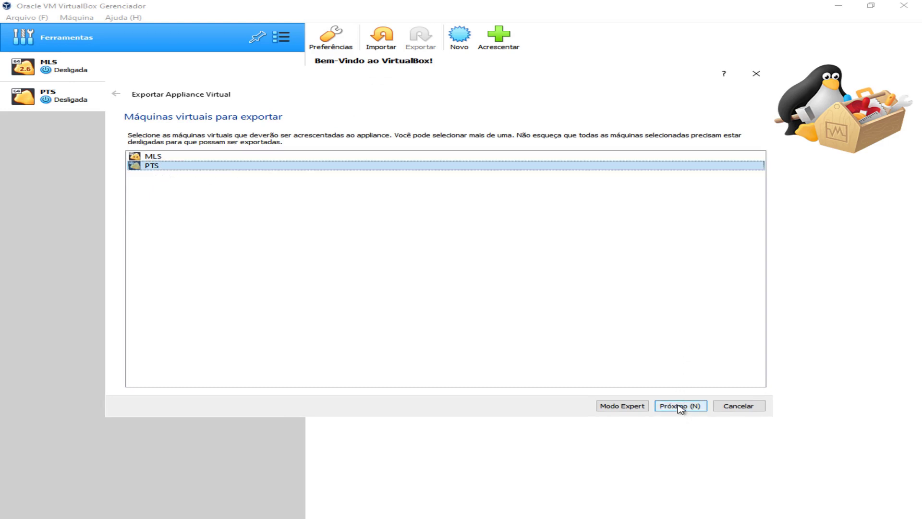
left_click(738, 407)
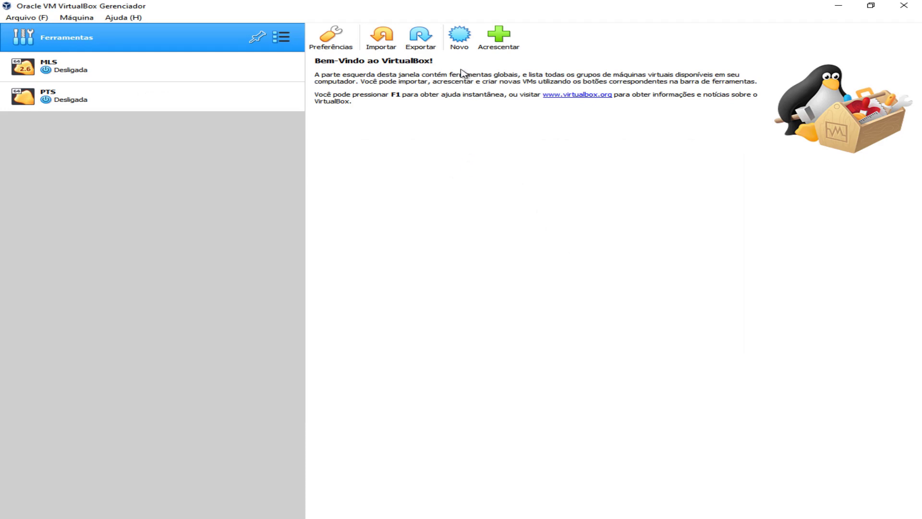
- Start creating a new virtual machine and name it WINDOWS 10 CLIENT
left_click(462, 47)
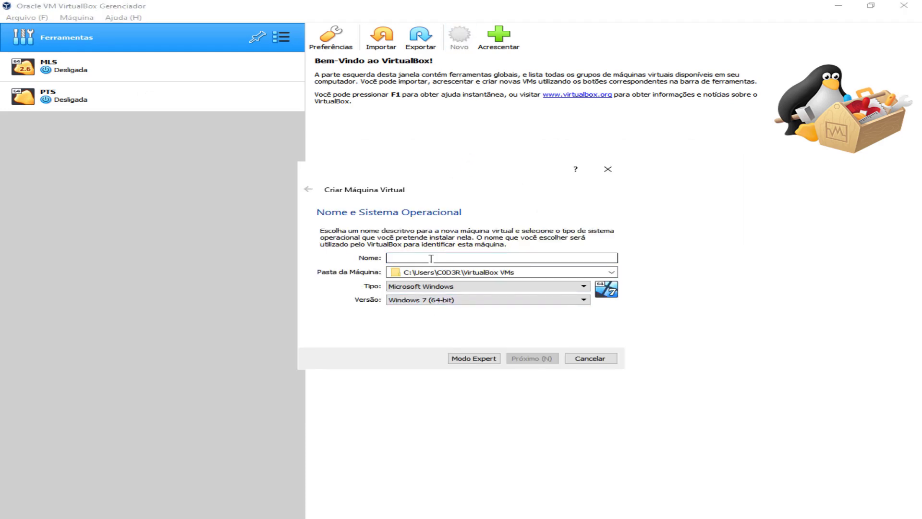
type("W")
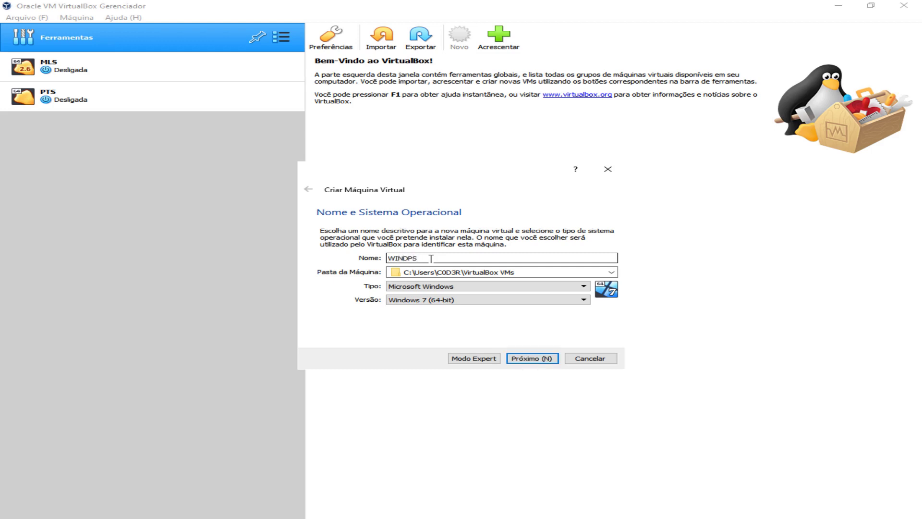
type("INDOWS 10 CLIENT")
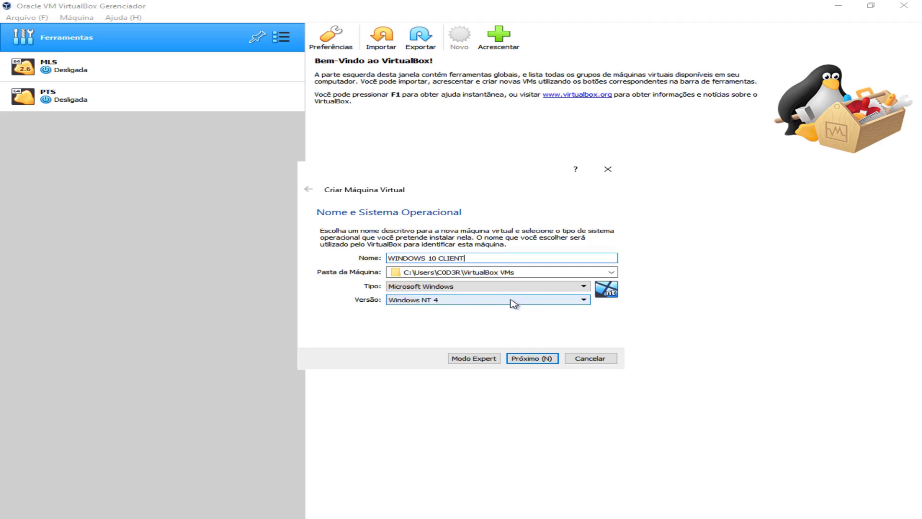
- Set the new machine's type to Microsoft Windows and version to Windows 10 (64-bit), then proceed to the memory size settings
left_click(490, 287)
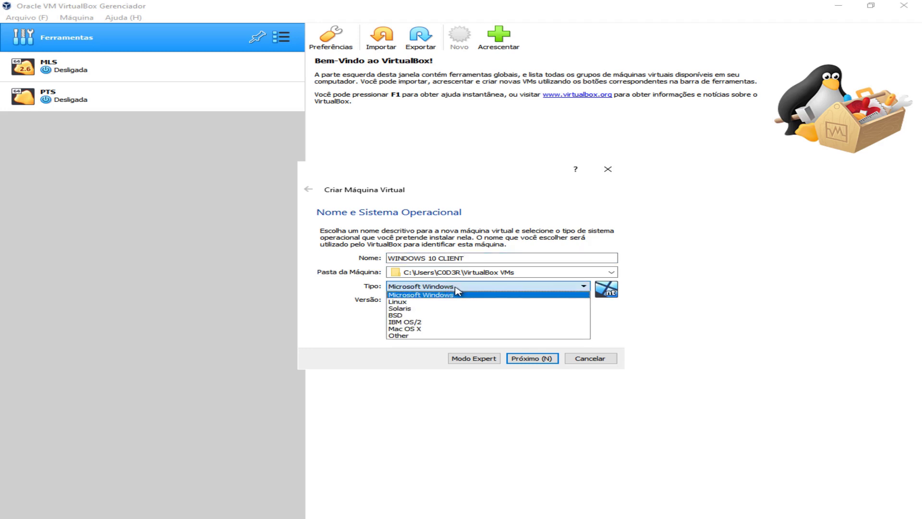
left_click(357, 282)
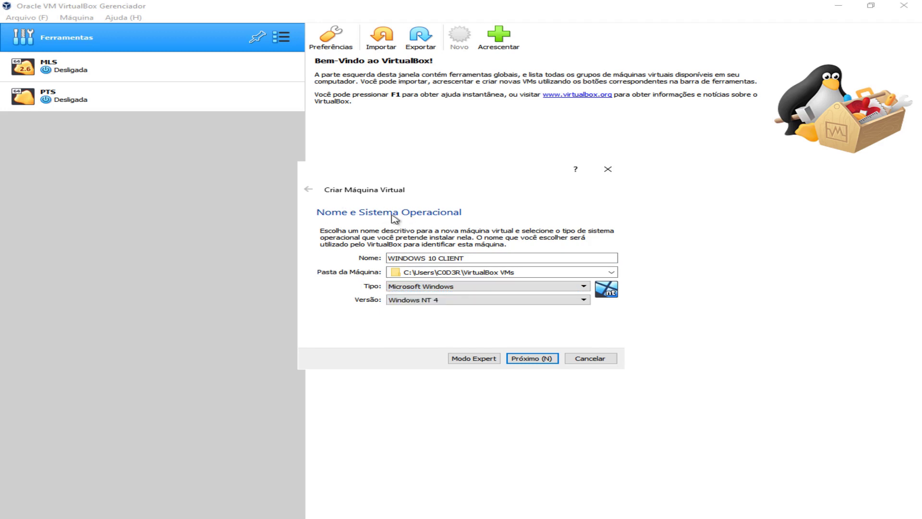
left_click(447, 286)
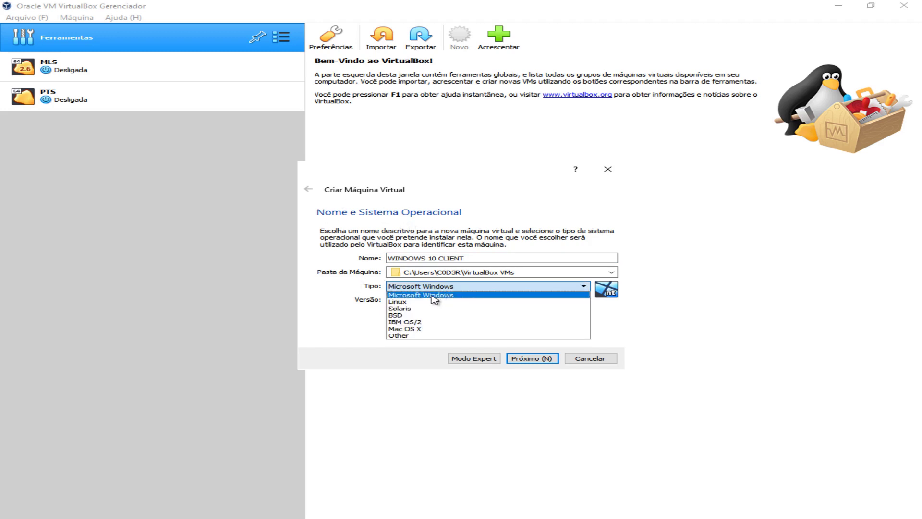
left_click(435, 295)
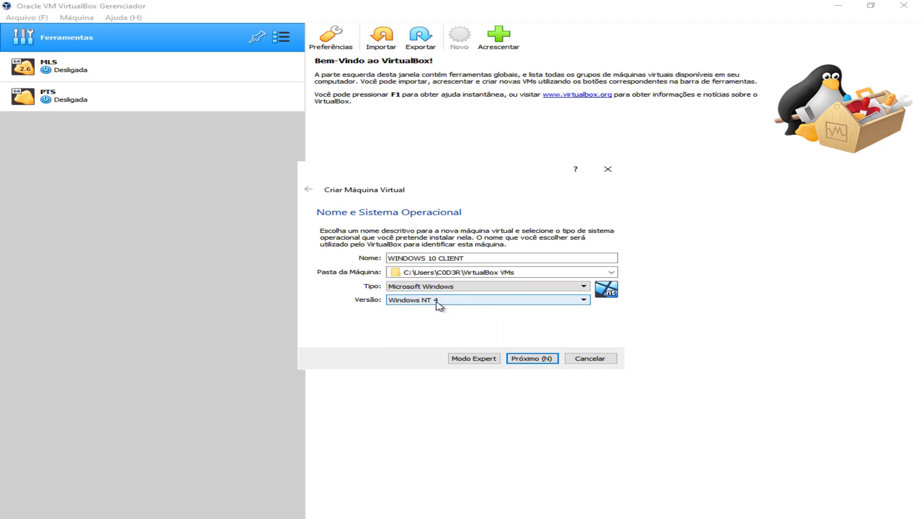
left_click(434, 303)
scroll(454, 320, "down", 3)
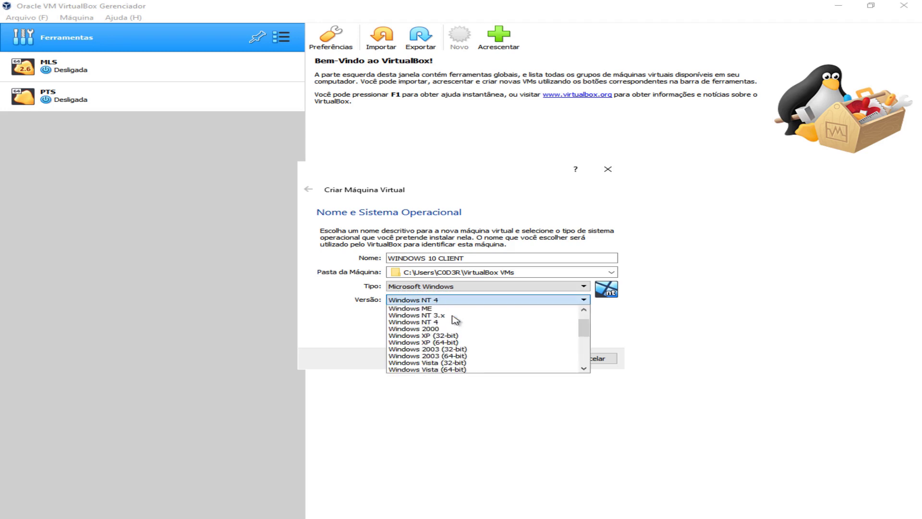
scroll(453, 316, "down", 3)
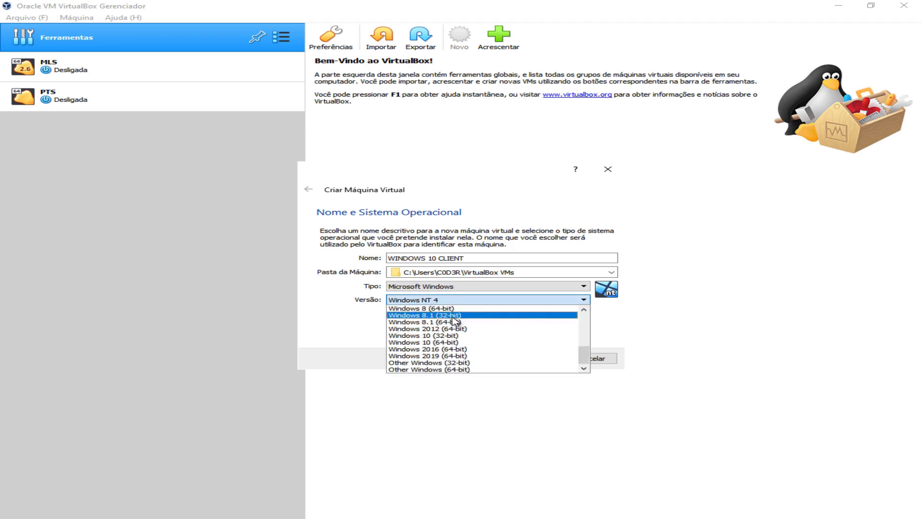
left_click(461, 342)
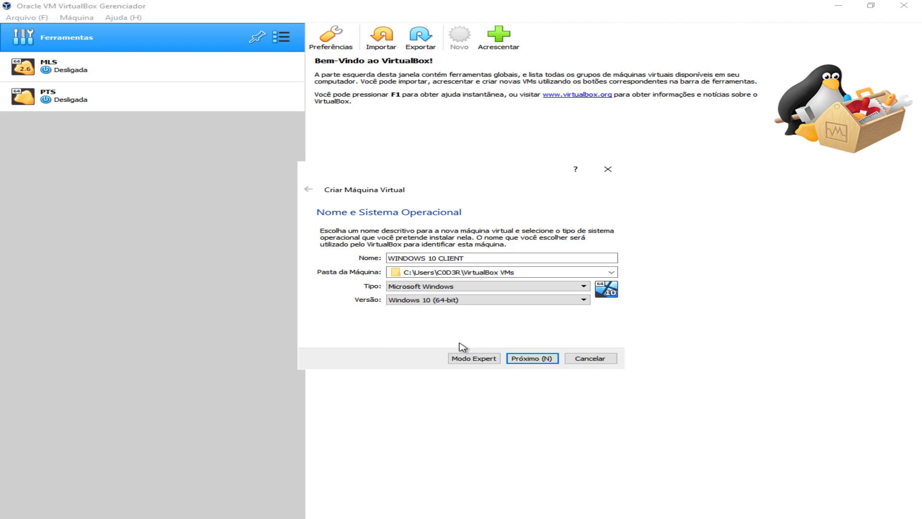
left_click(544, 359)
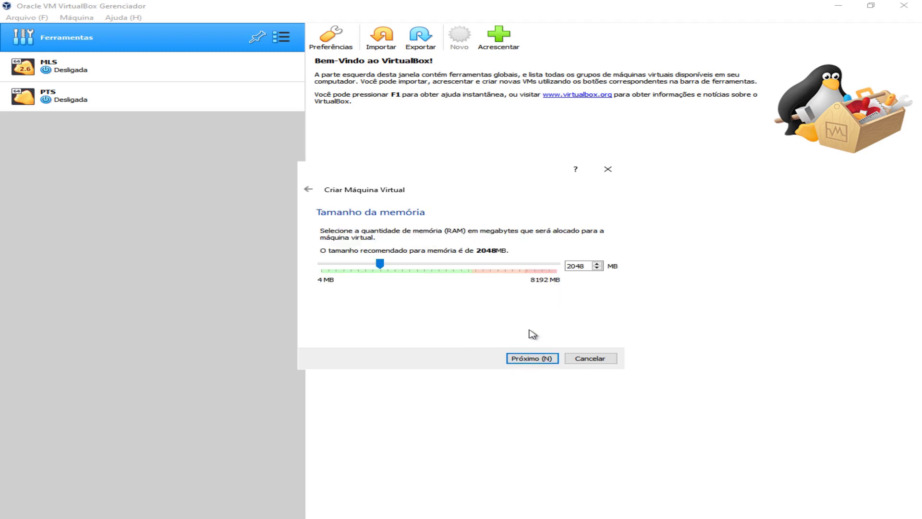
- Allocate 2048 MB of memory to the new virtual machine and proceed to the hard disk settings
left_click_drag(452, 170, 421, 167)
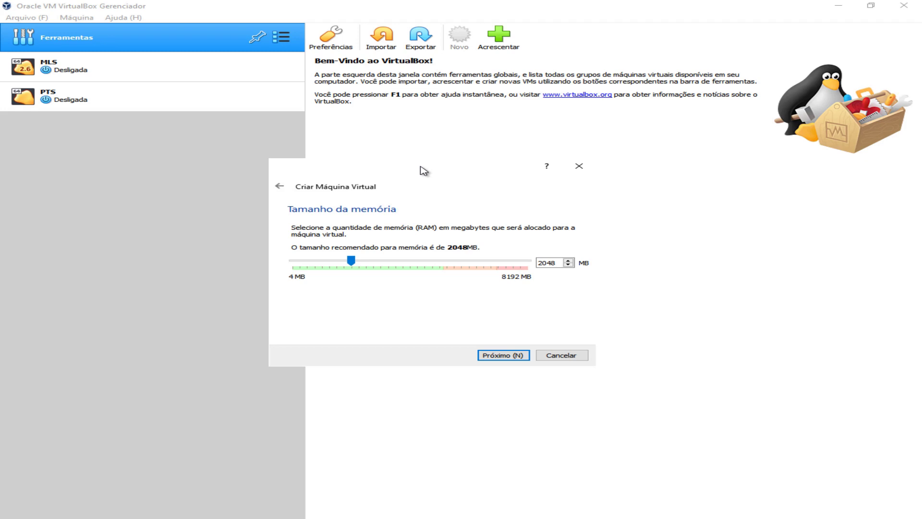
left_click_drag(551, 262, 529, 269)
left_click(543, 264)
left_click_drag(402, 168, 359, 142)
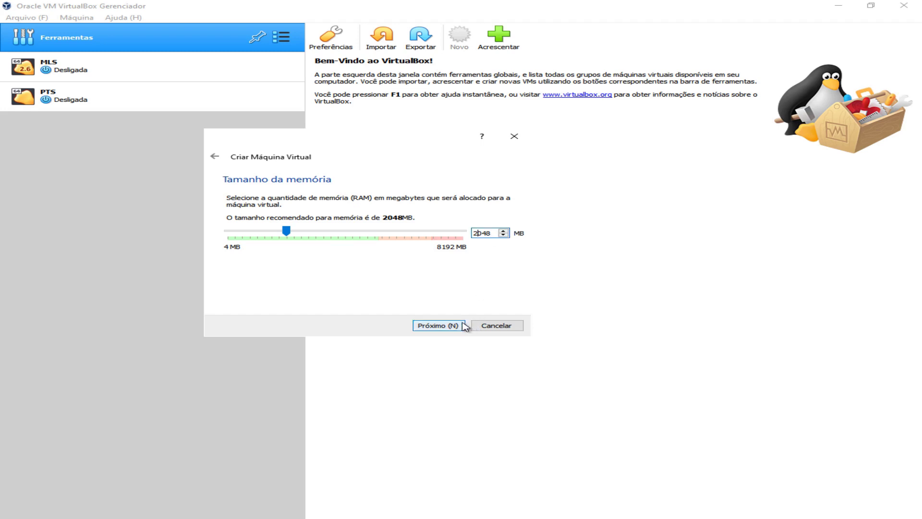
left_click(445, 327)
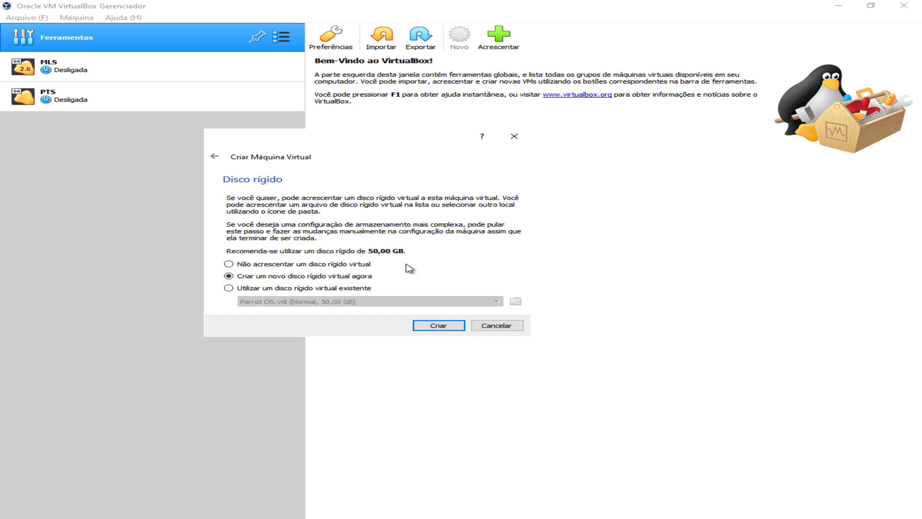
- Choose to create a new virtual hard disk as a dynamically allocated VDI and proceed to its location and size
left_click_drag(351, 141, 419, 145)
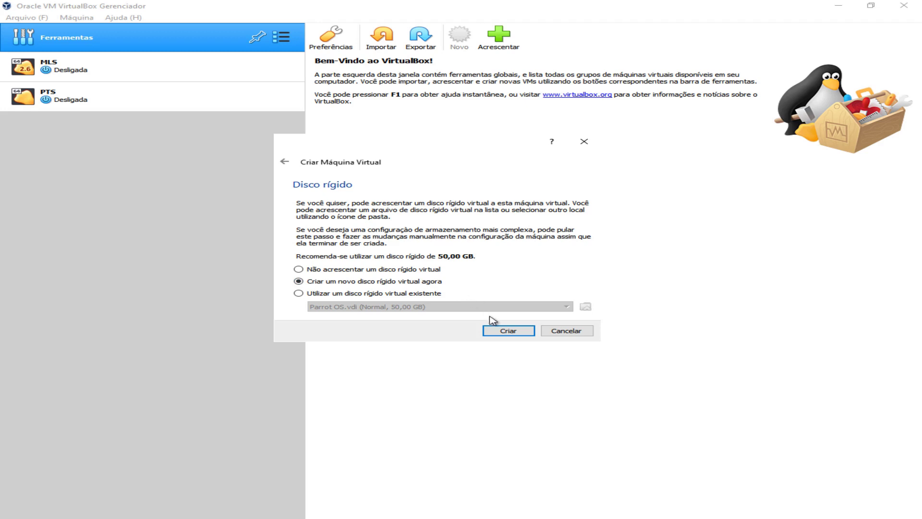
left_click(508, 332)
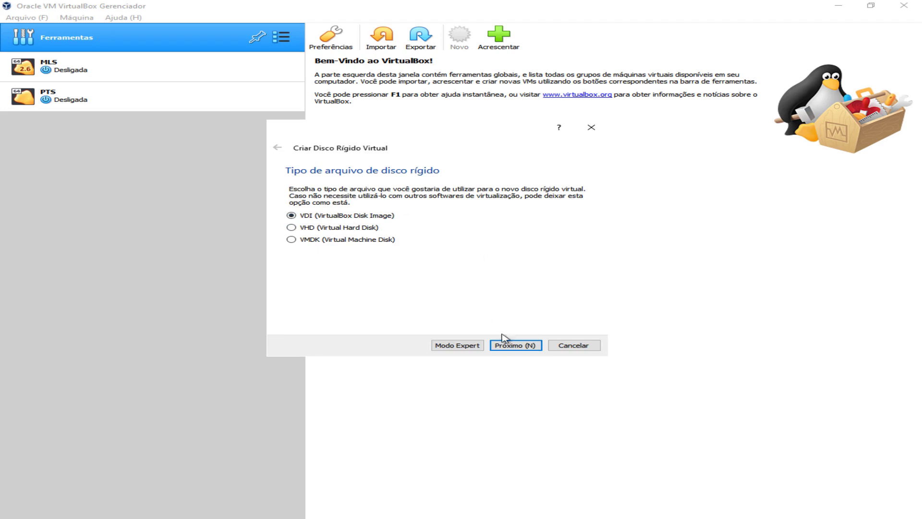
left_click(517, 348)
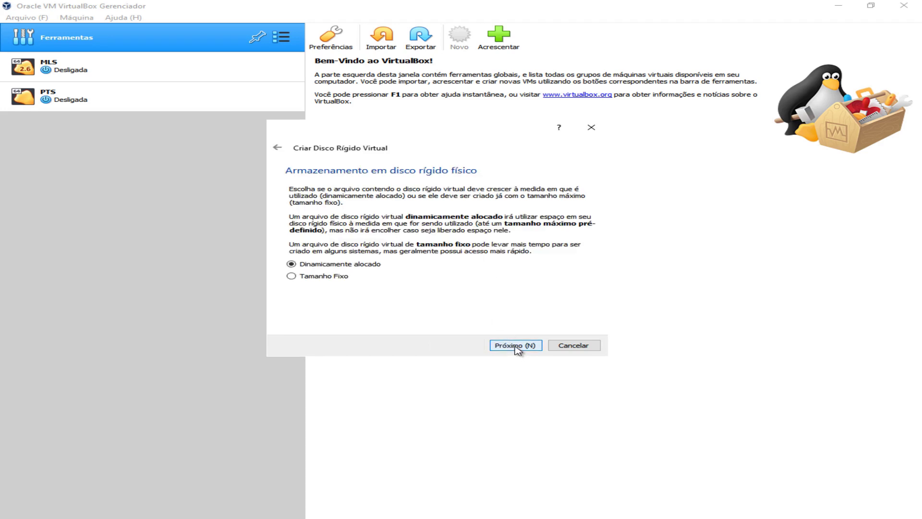
left_click(516, 346)
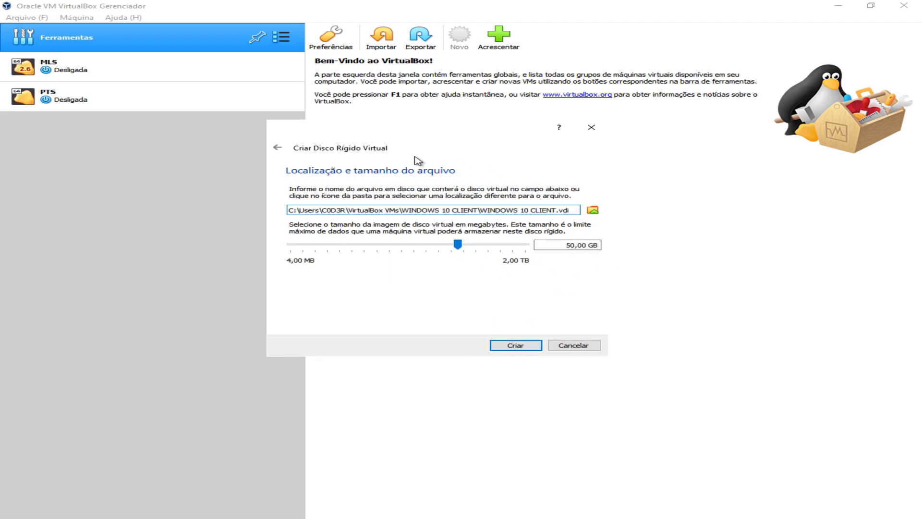
- Create the virtual disk WINDOWS 10 CLIENT.vdi with a size of 50,00 GB in the default location
left_click_drag(402, 130, 321, 131)
left_click_drag(386, 142, 447, 157)
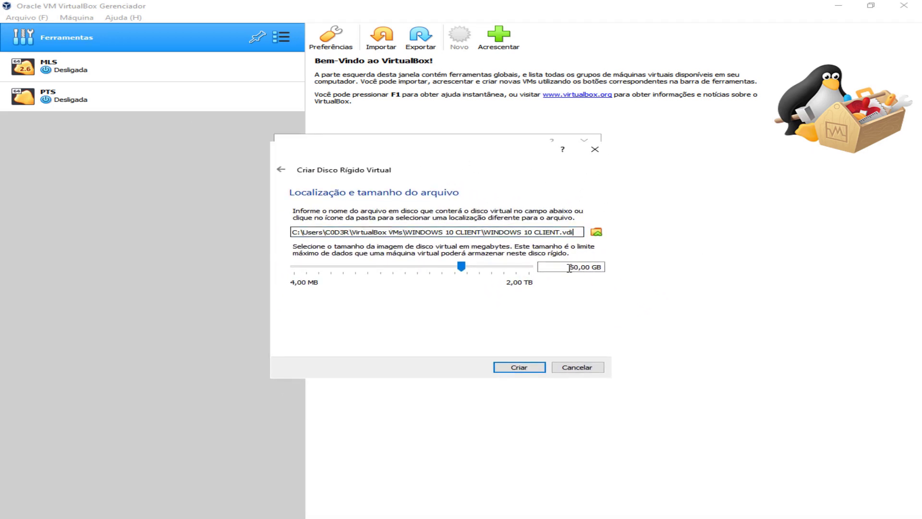
left_click(570, 267)
left_click(574, 267)
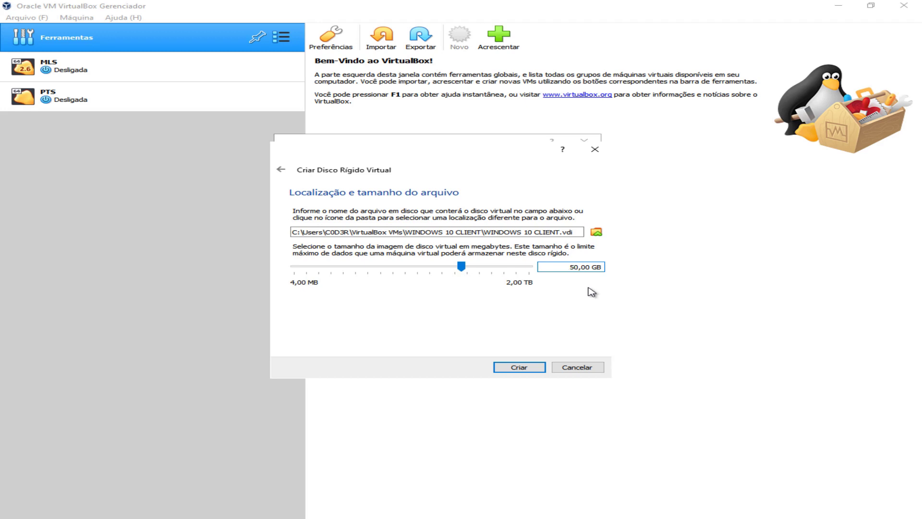
type("0")
key("BackSpace")
left_click_drag(437, 166, 433, 167)
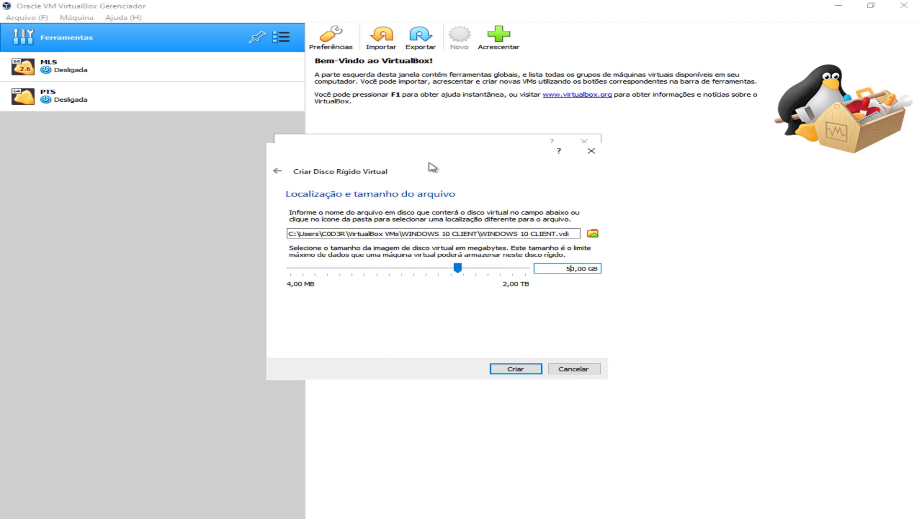
left_click(516, 369)
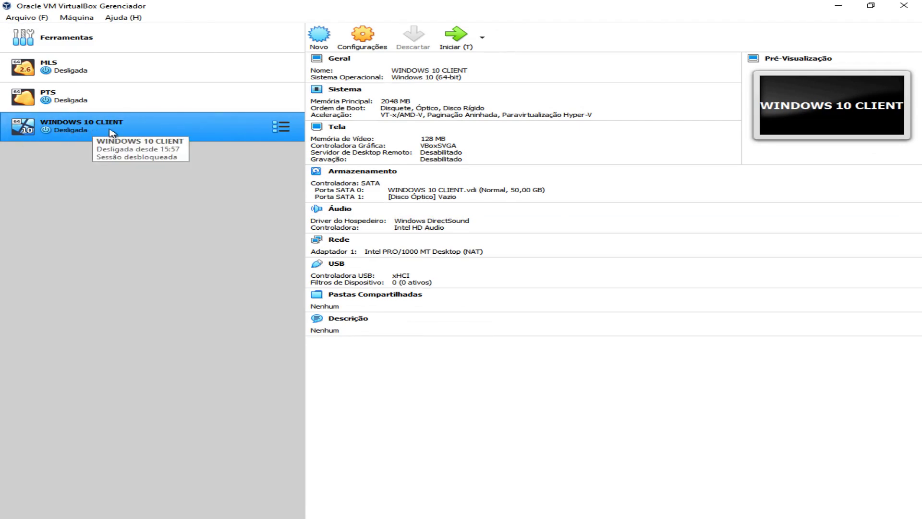
- Start the WINDOWS 10 CLIENT machine and add W10X64.OFF19.PTB.NOV2019.iso from the desktop as its boot disc
left_click(456, 38)
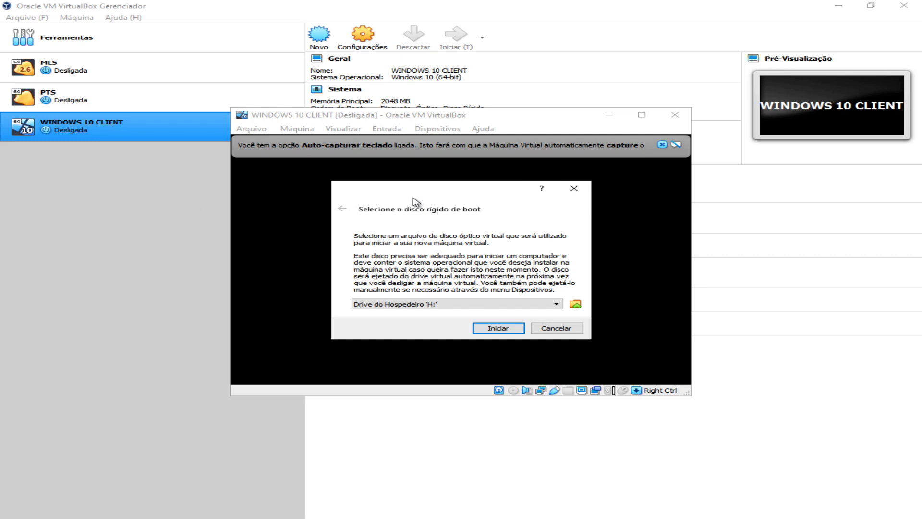
left_click_drag(412, 193, 412, 187)
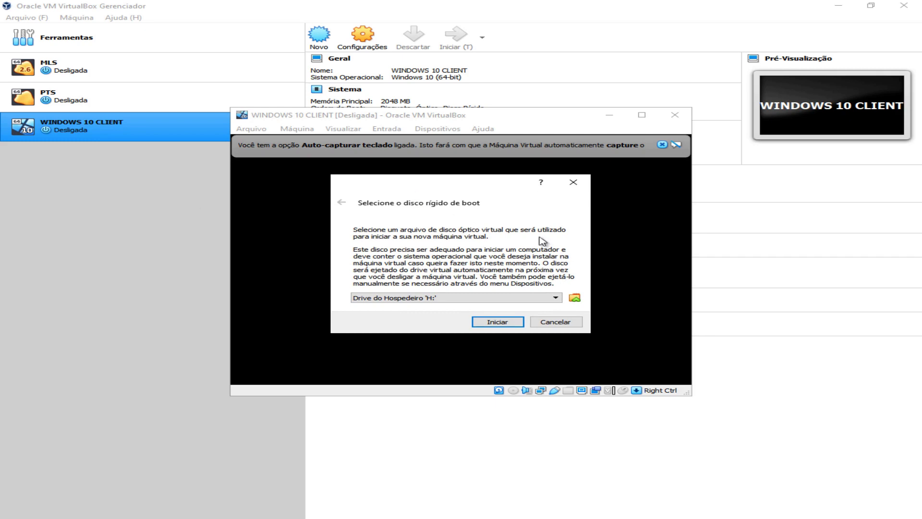
left_click(574, 299)
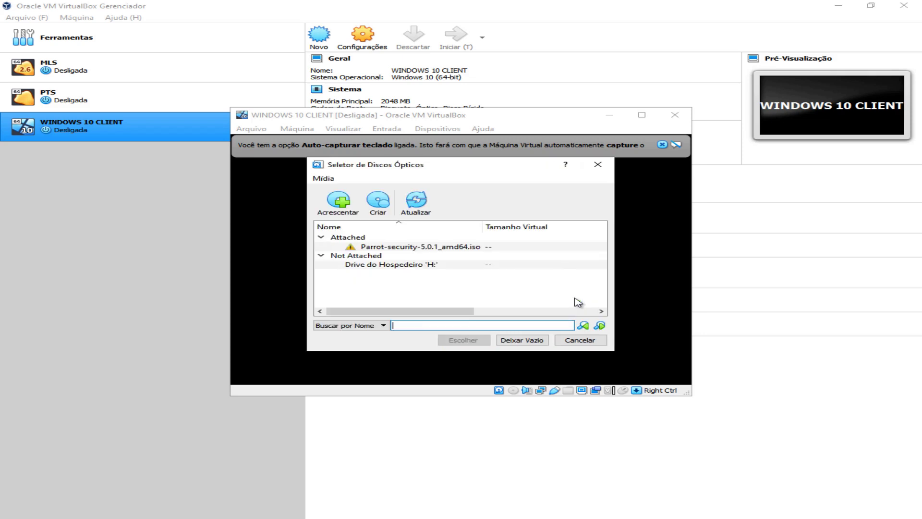
left_click(343, 205)
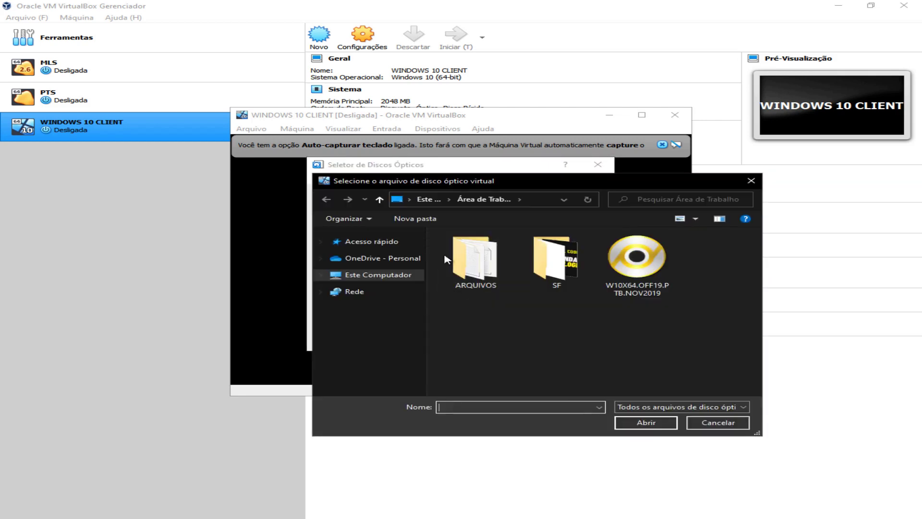
left_click(639, 268)
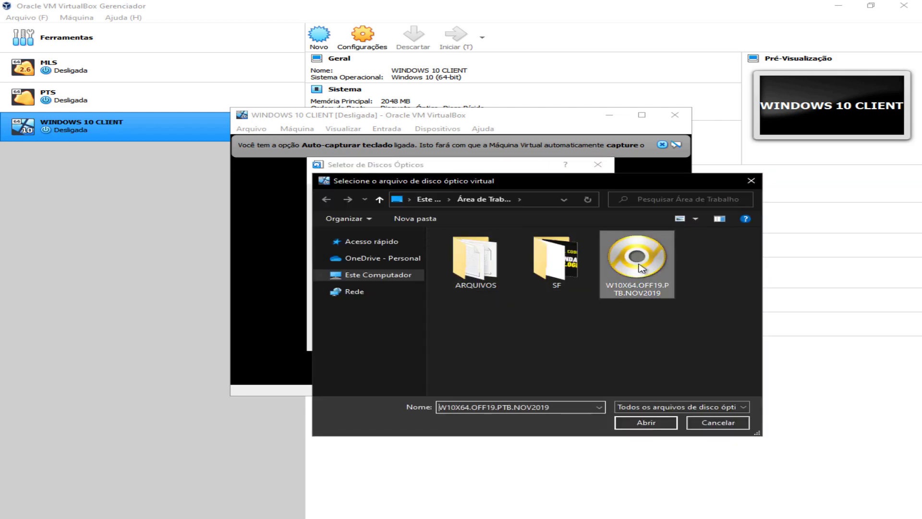
left_click(646, 422)
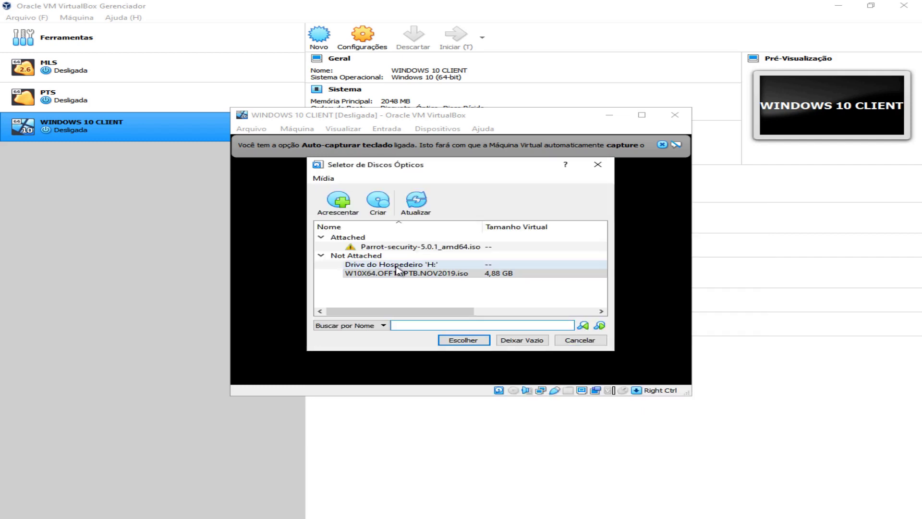
left_click(469, 341)
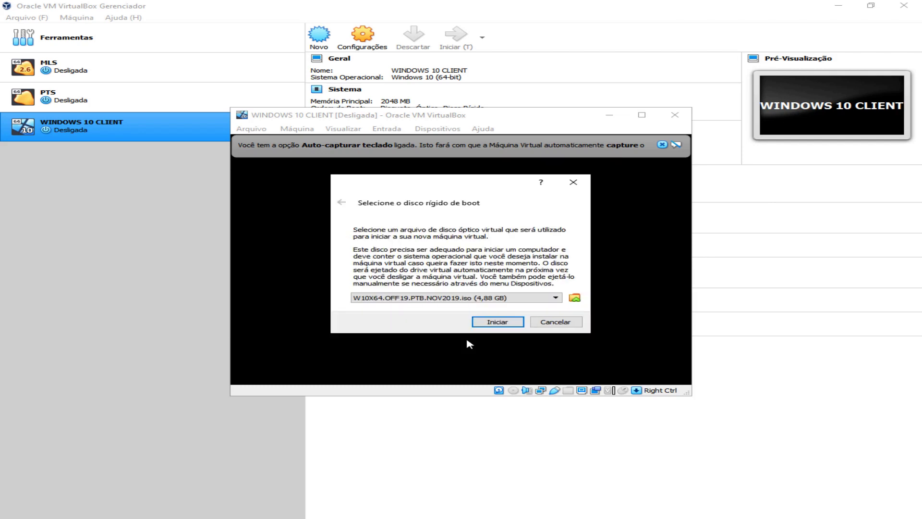
- Boot the machine from the chosen disc image and reposition its window so the whole Windows installer fits on screen
left_click(498, 322)
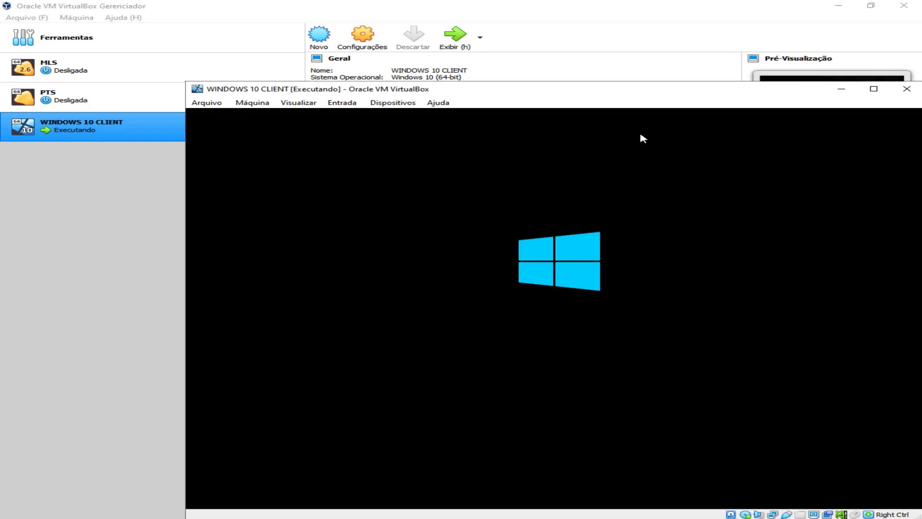
left_click_drag(584, 93, 501, 67)
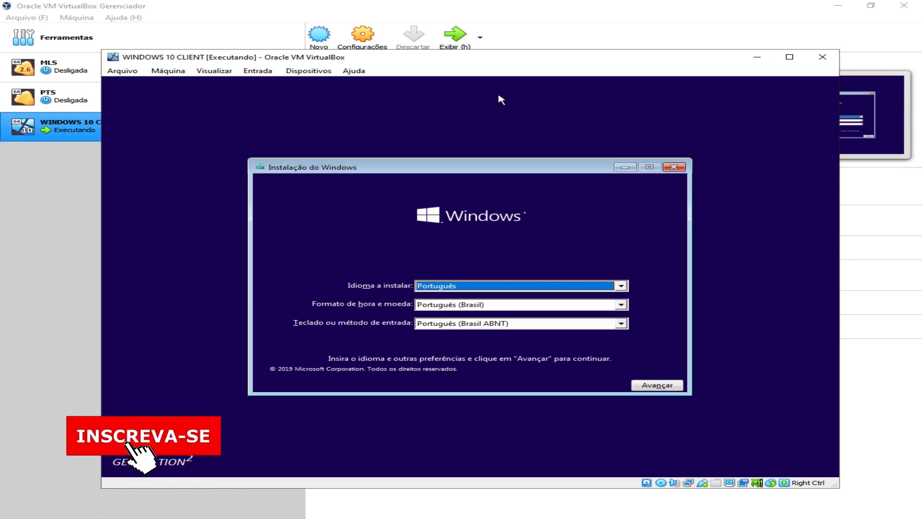
left_click_drag(491, 58, 492, 42)
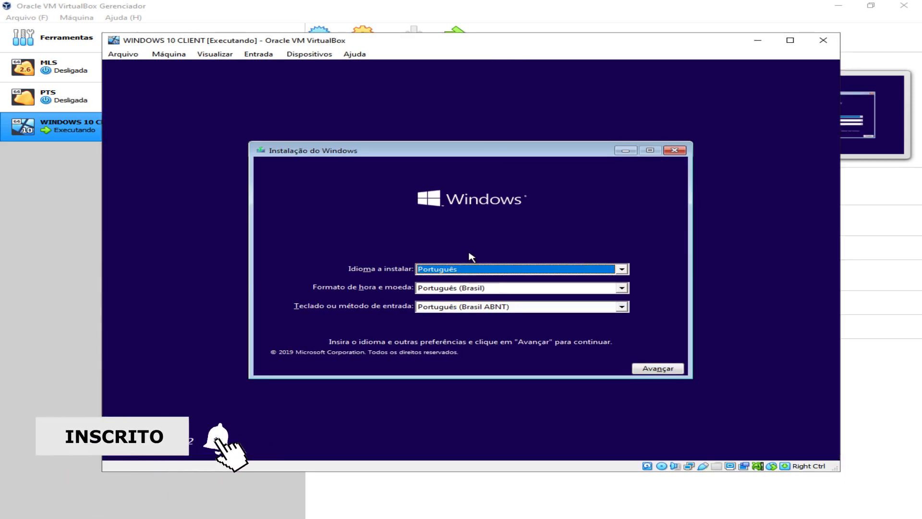